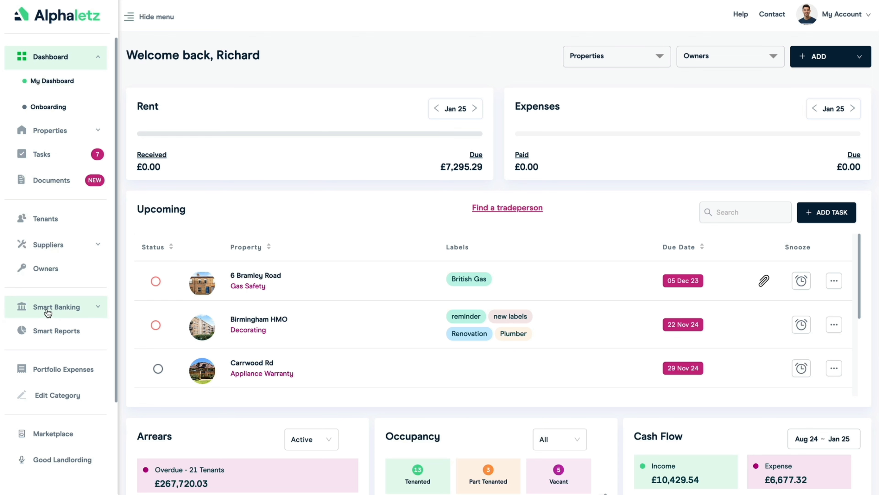
# Step: Search the linked bank account's transactions under review for payments from the tenant by surname
pyautogui.click(63, 311)
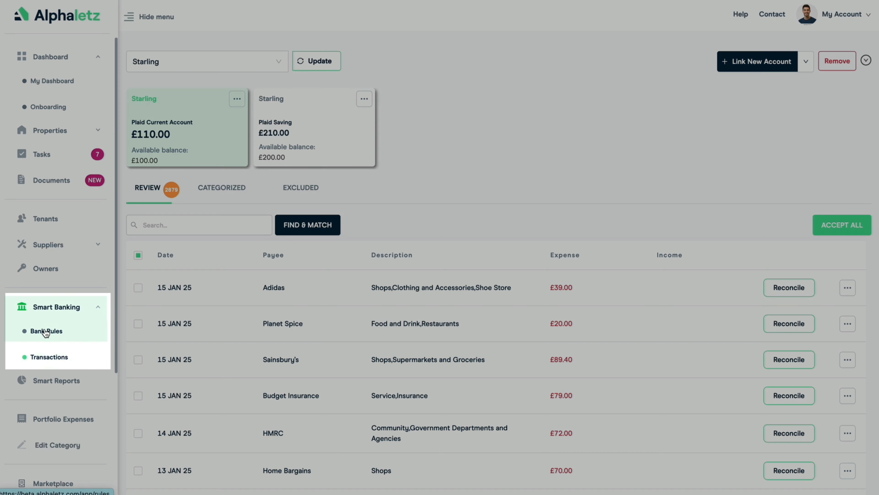
pyautogui.click(46, 331)
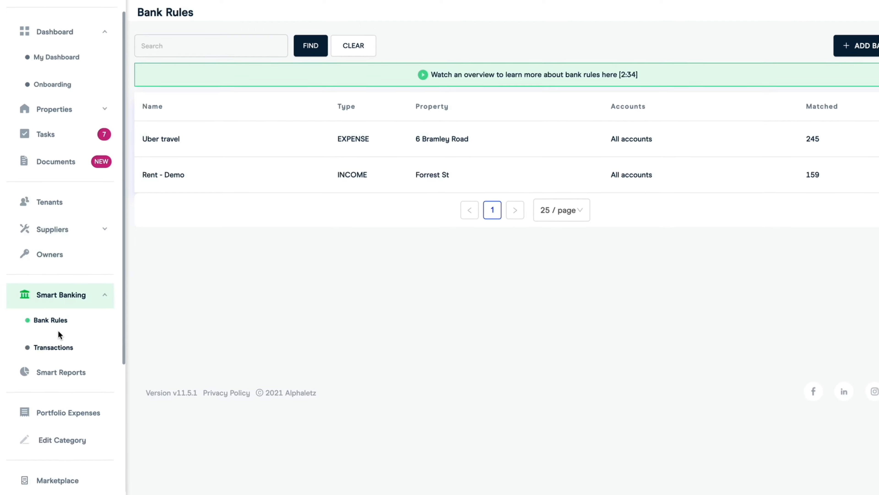
pyautogui.click(53, 347)
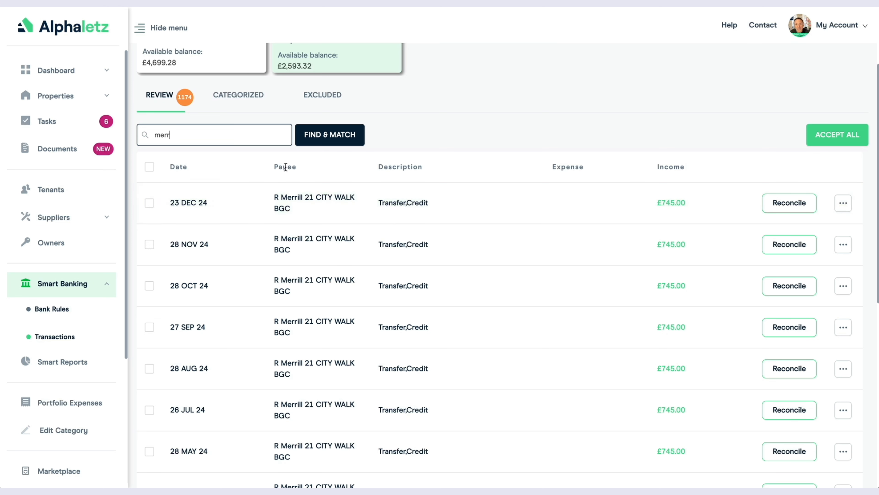
pyautogui.moveTo(274, 166); pyautogui.dragTo(295, 168)
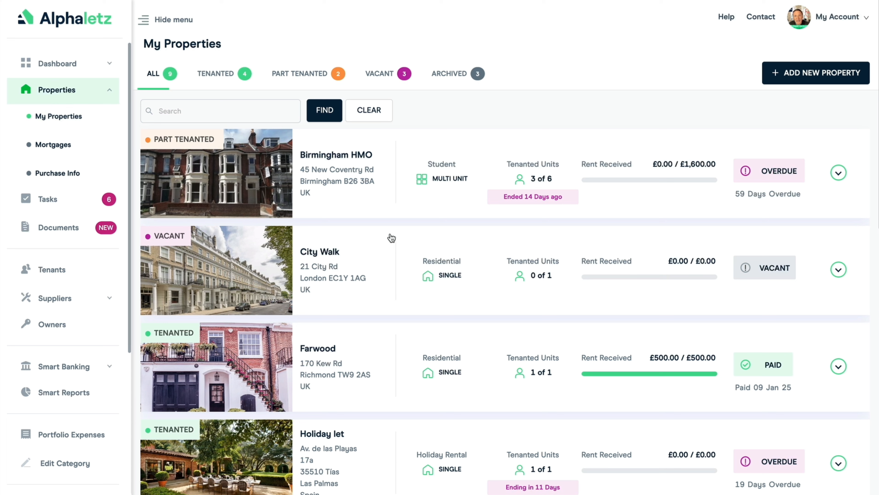
# Step: Start a new tenancy in the City Walk property's rent scheduler and select the primary tenant
pyautogui.click(324, 252)
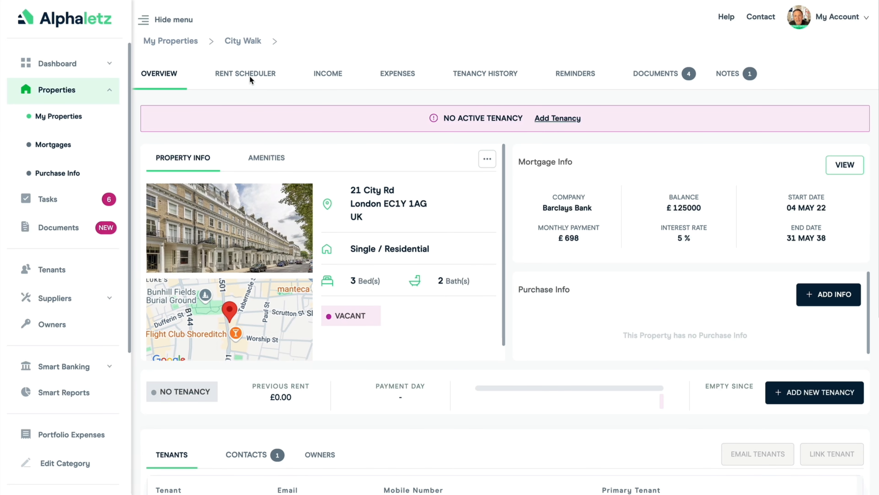
pyautogui.click(243, 75)
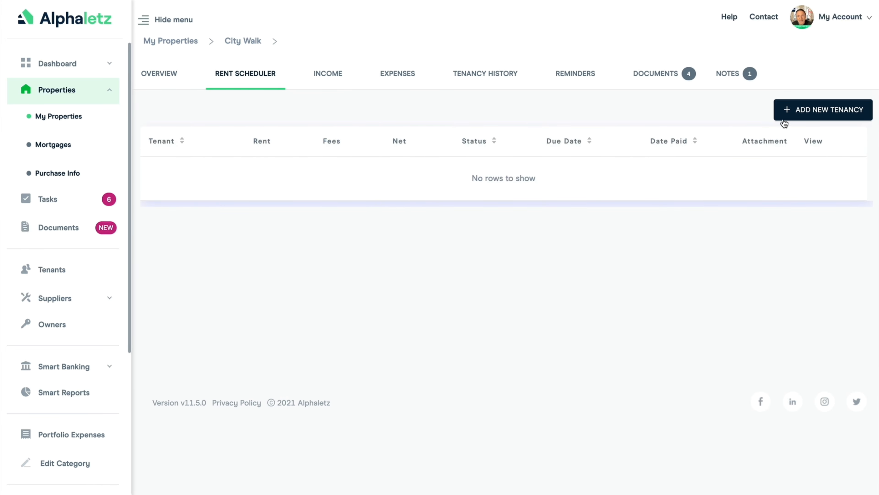
pyautogui.click(814, 110)
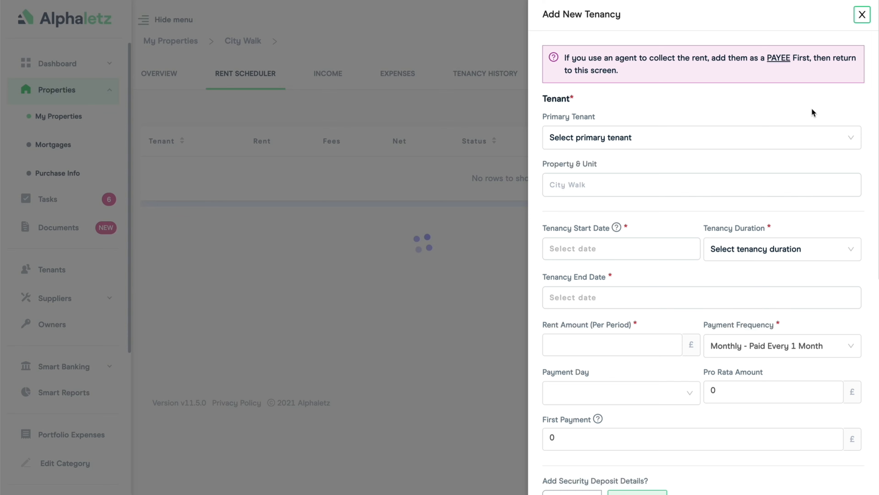
pyautogui.click(653, 140)
pyautogui.click(640, 258)
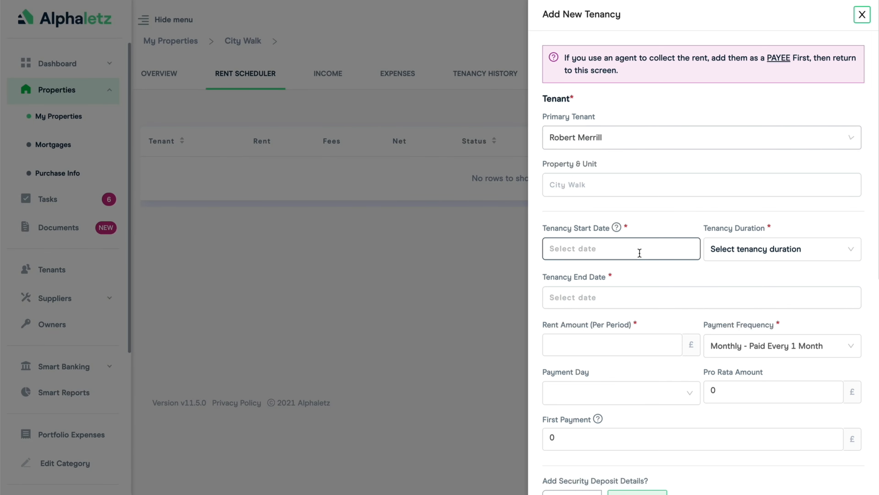
# Step: Set the tenancy start date to 25-08-2024 and the tenancy duration to 12 months
pyautogui.click(612, 248)
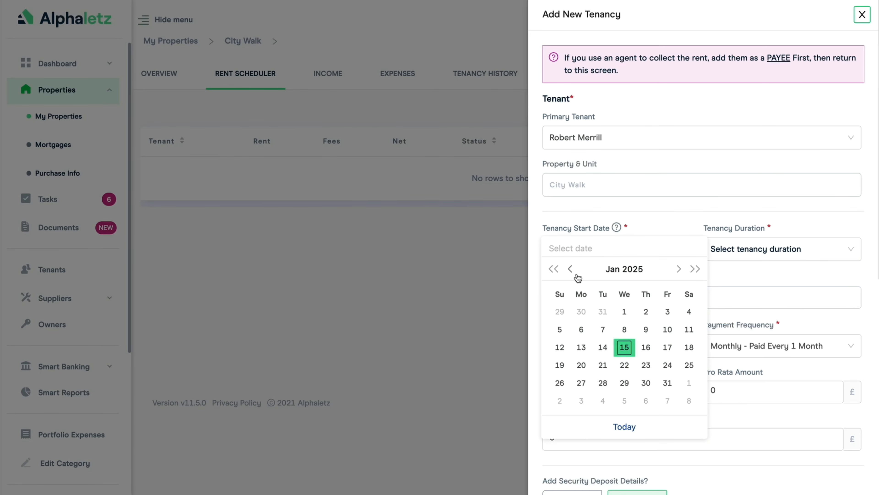
pyautogui.click(559, 383)
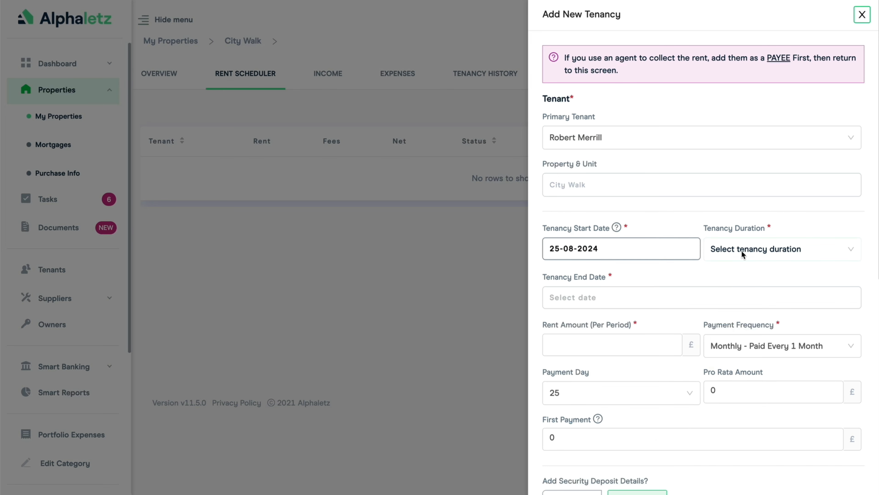
pyautogui.click(741, 249)
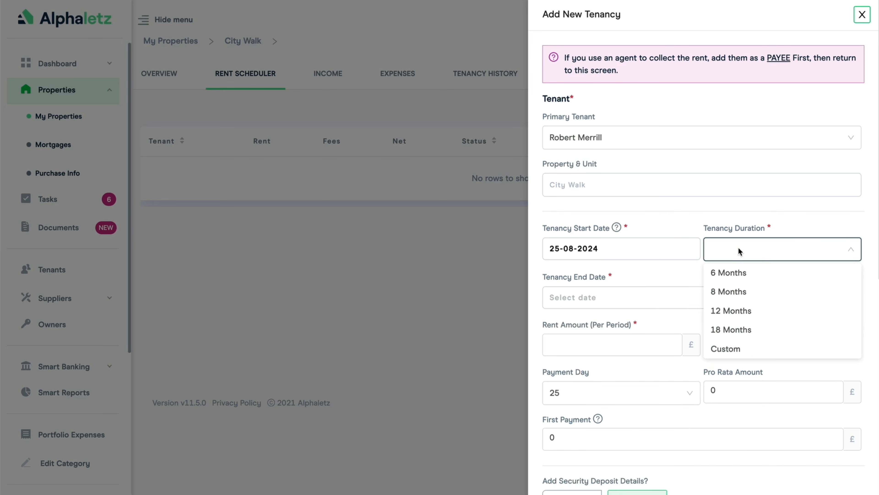
pyautogui.click(732, 311)
# Step: Set the rent amount to £745, save the tenancy and skip reconciling the historical payments
pyautogui.click(583, 346)
pyautogui.write('745')
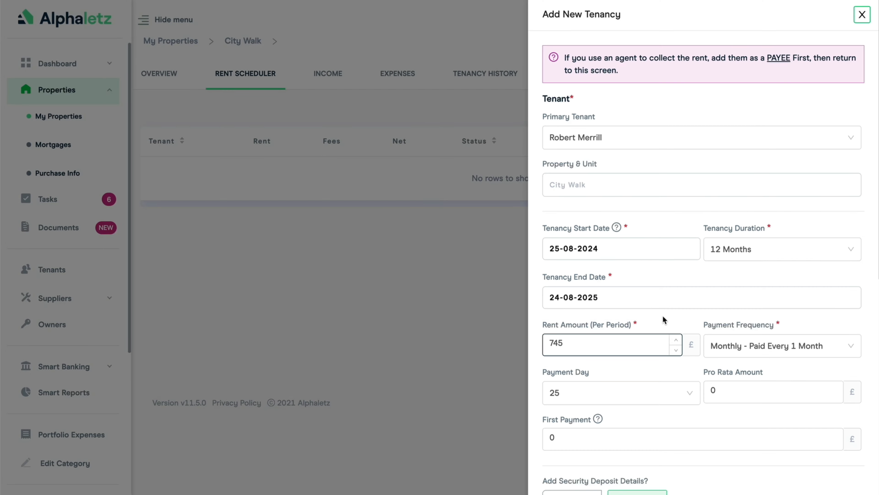
pyautogui.scroll(-10, 664, 318)
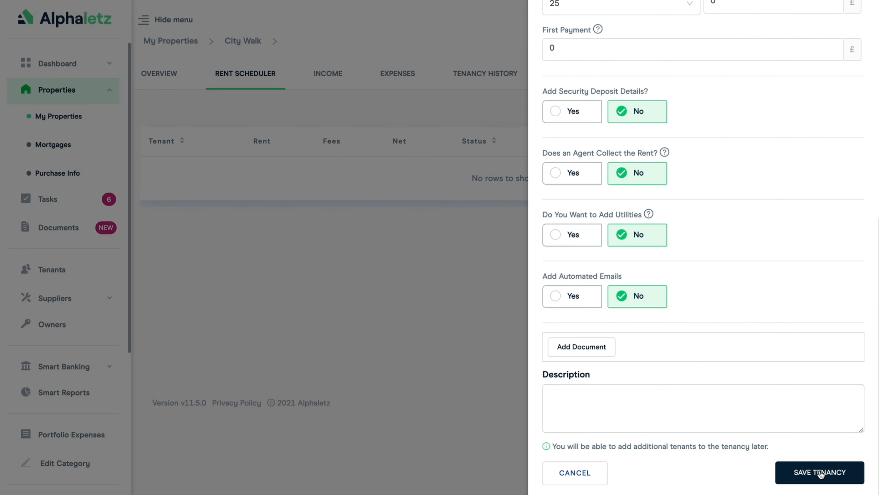
pyautogui.click(820, 473)
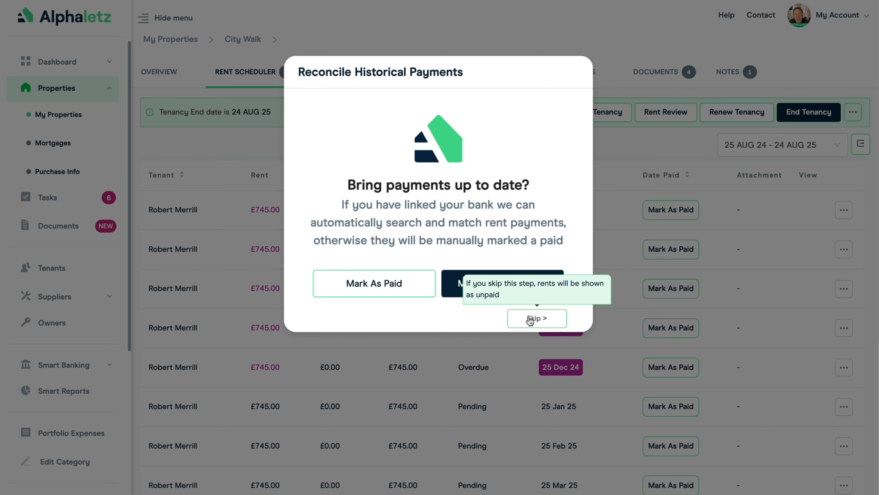
pyautogui.click(530, 320)
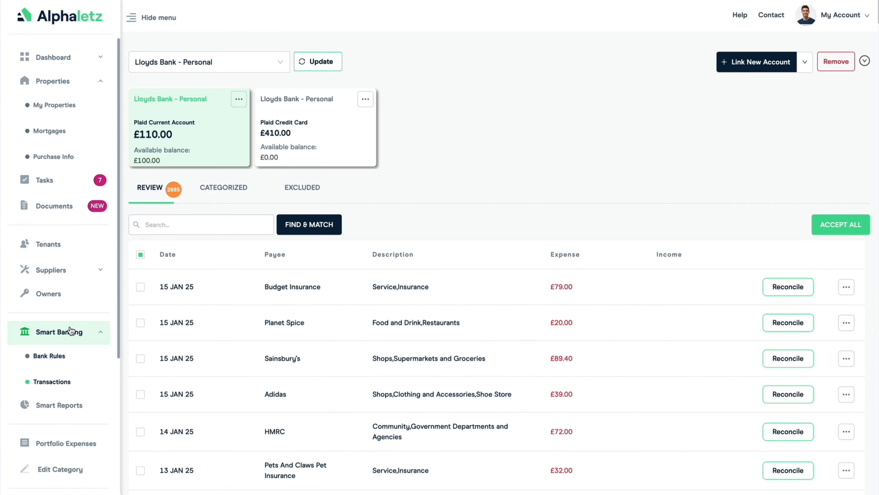
# Step: Create a new bank rule requiring all conditions to match, with the amount equal to £745
pyautogui.click(49, 357)
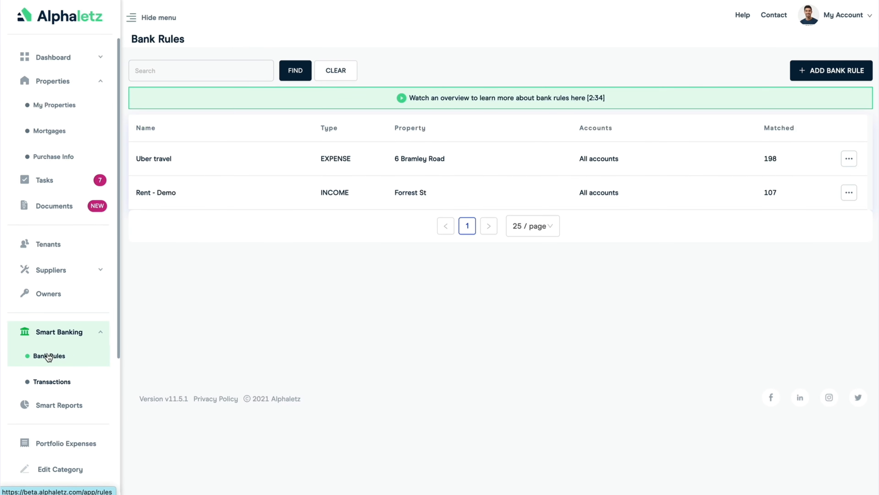
pyautogui.click(821, 75)
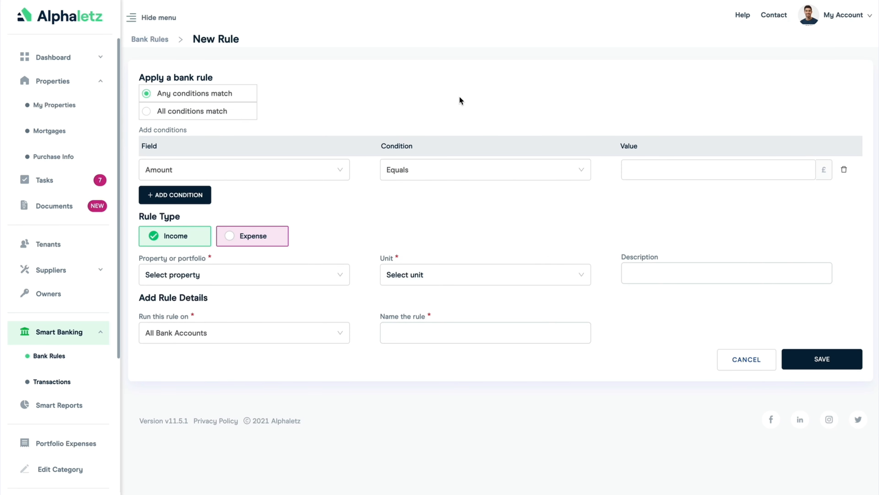
pyautogui.click(147, 111)
pyautogui.click(647, 170)
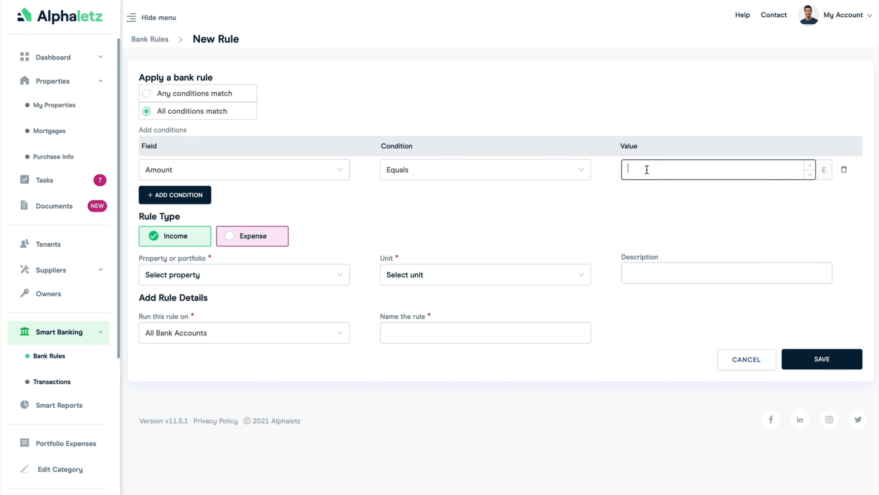
pyautogui.write('745')
# Step: Add a second condition to the bank rule requiring the payee or tenant to contain the tenant's surname
pyautogui.click(178, 196)
pyautogui.click(167, 197)
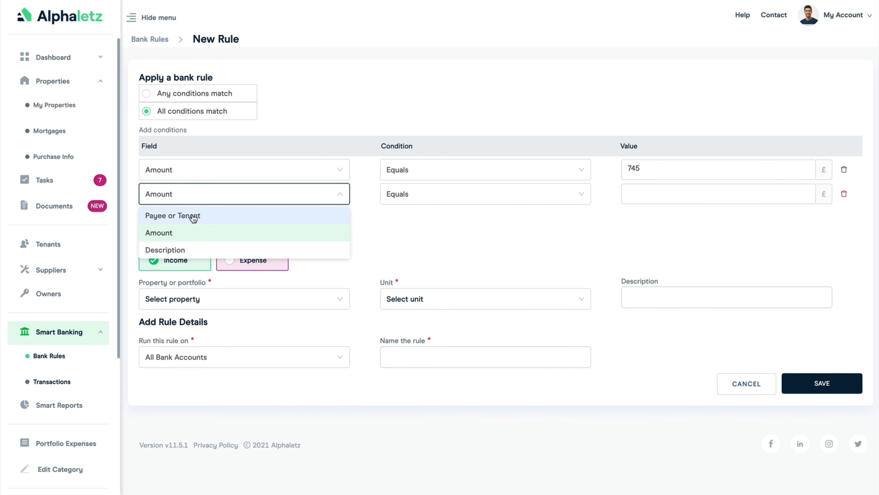
pyautogui.click(184, 217)
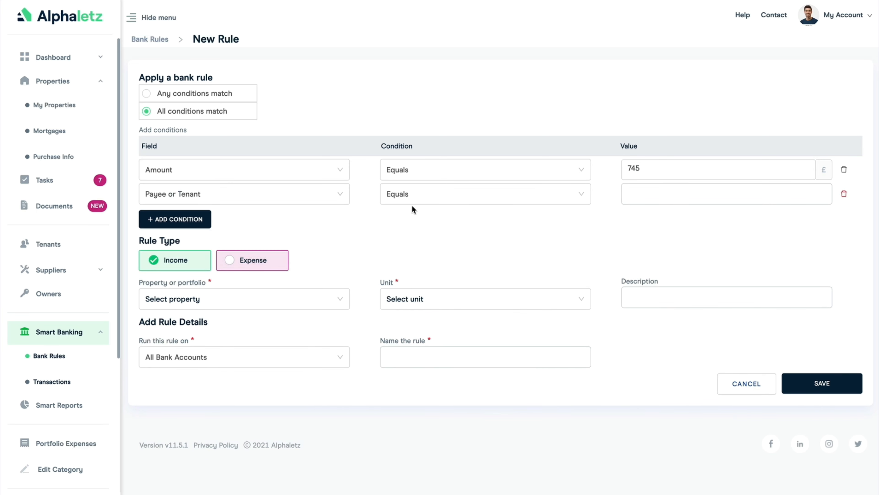
pyautogui.click(422, 195)
pyautogui.click(418, 234)
pyautogui.click(656, 197)
pyautogui.write('Merrill')
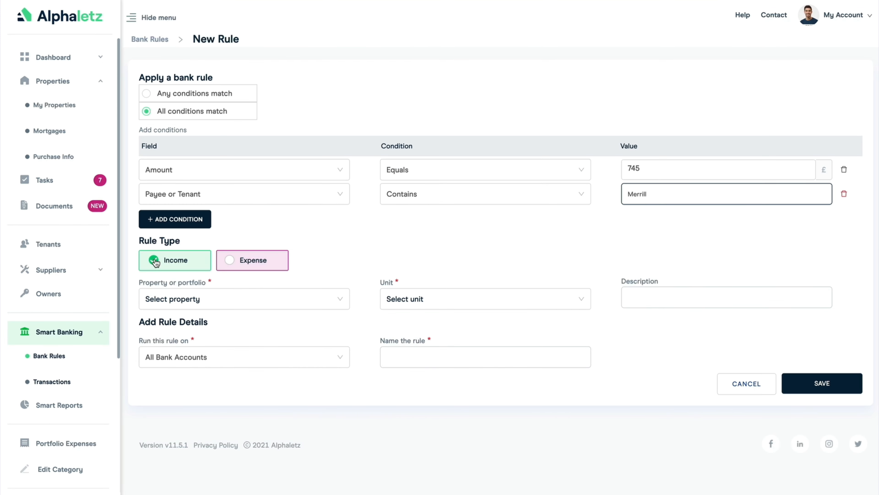
# Step: Assign the rule to City Rd with description Rent, name it with Rent City Road, the tenant's surname and £745, and save it
pyautogui.click(187, 299)
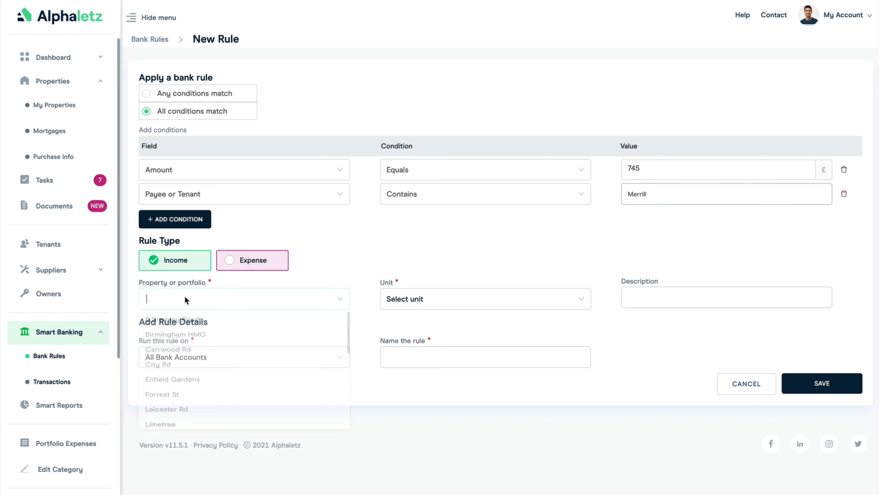
pyautogui.click(183, 373)
pyautogui.click(634, 295)
pyautogui.write('Rent')
pyautogui.press('Tab')
pyautogui.write('Rent ')
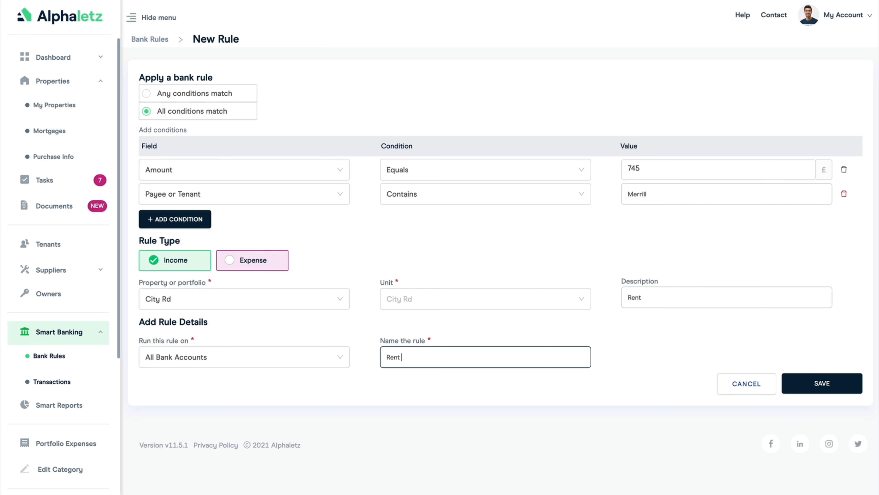
pyautogui.write('City Road Merrill £745')
pyautogui.click(809, 384)
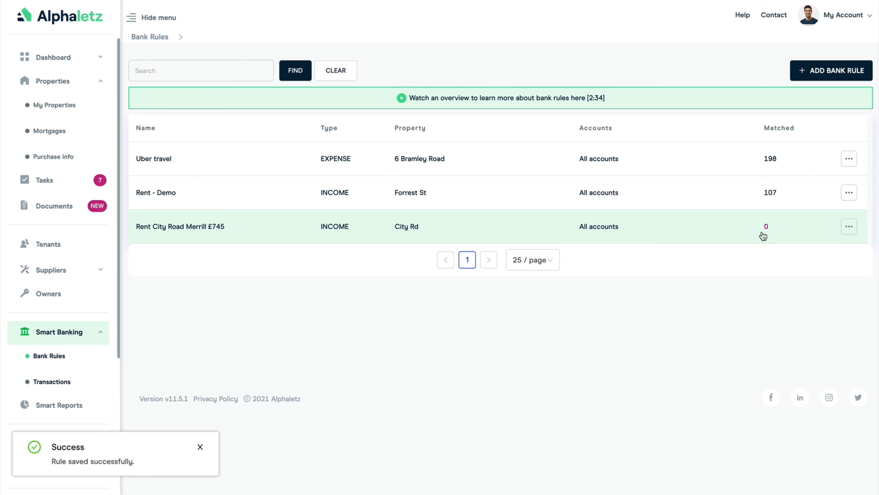
# Step: Accept all matched bank transactions and check the City Walk property's rent schedule
pyautogui.write('rri')
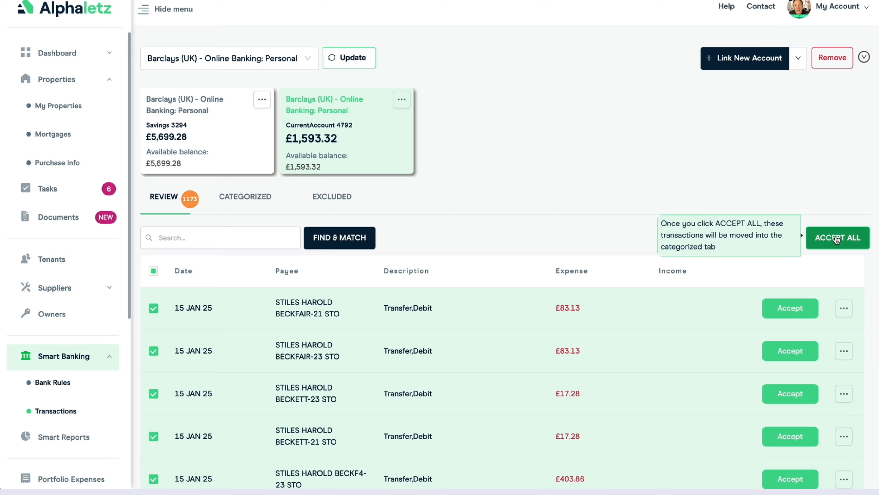
pyautogui.click(835, 236)
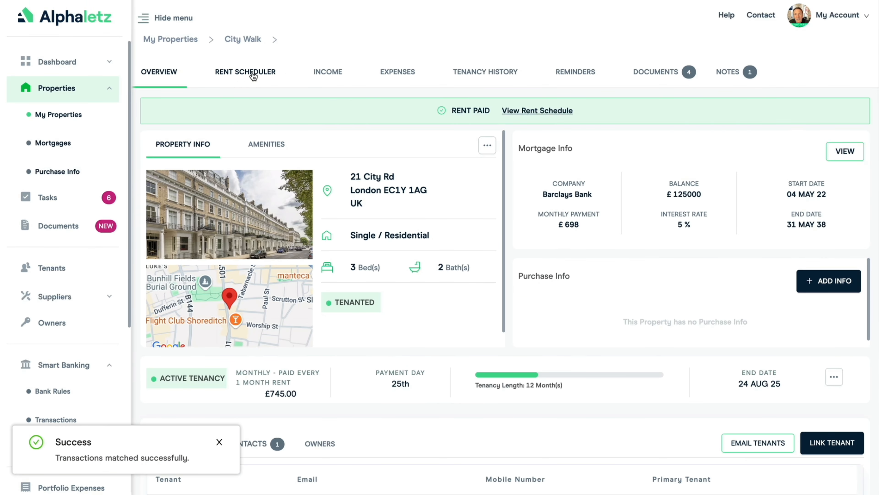
pyautogui.click(254, 74)
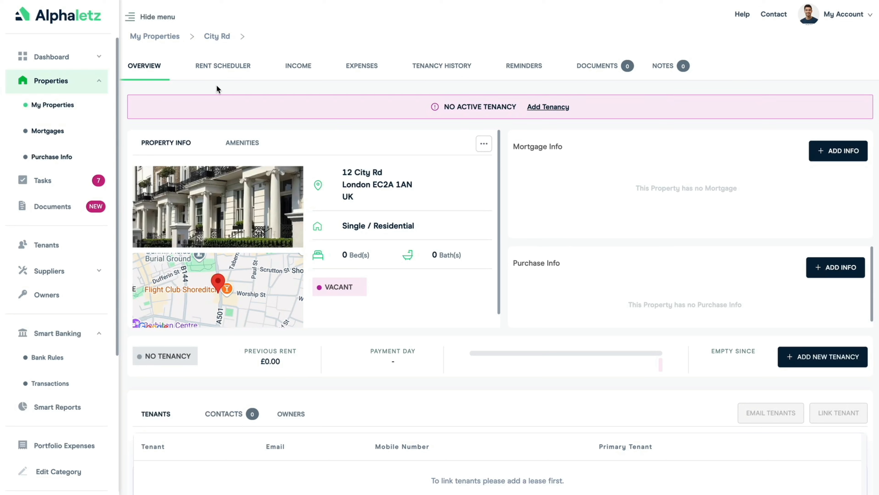
# Step: Add a 12-month City Rd tenancy for Savings Deposit from 01-08-2024 at £1500 monthly and match its historical payments from the bank
pyautogui.click(222, 66)
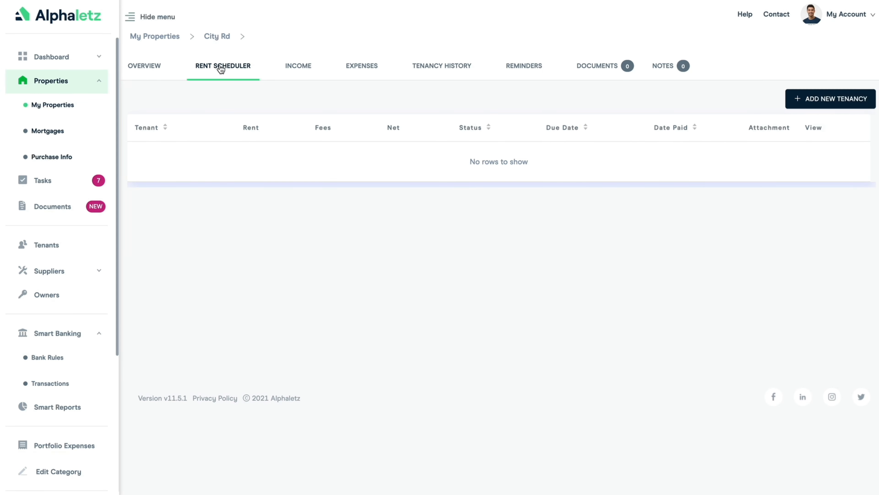
pyautogui.click(834, 99)
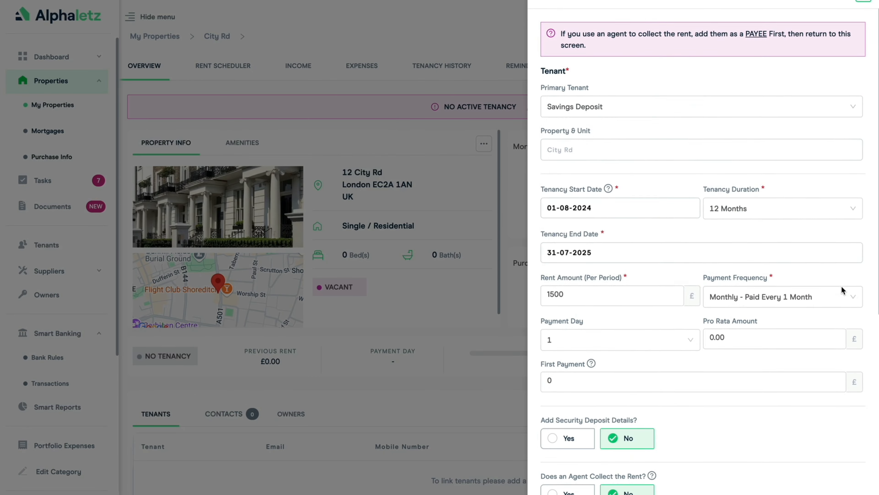
pyautogui.scroll(-8, 842, 286)
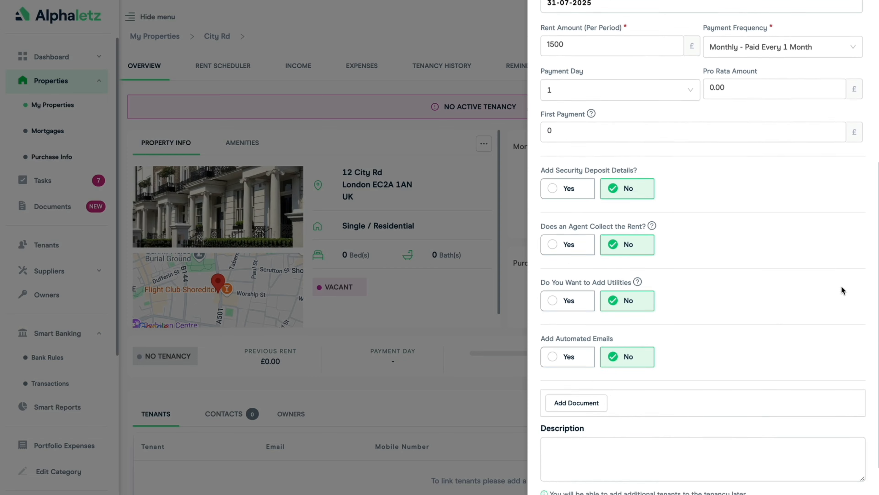
pyautogui.click(822, 475)
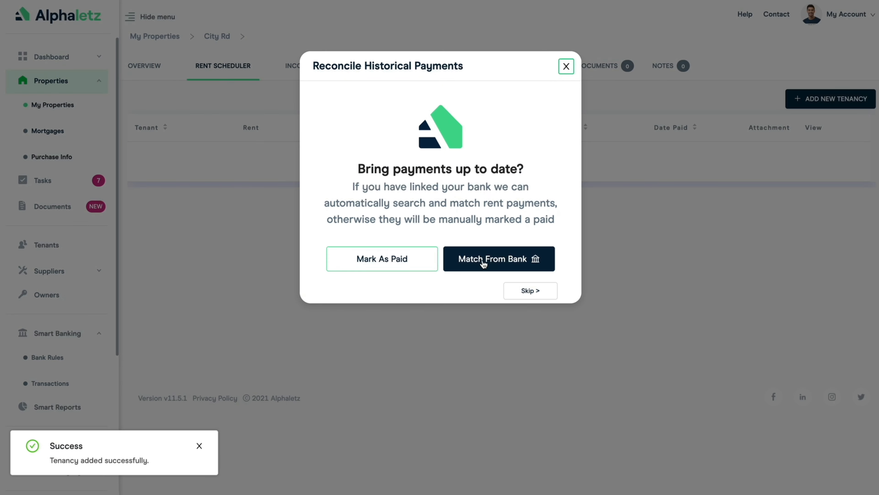
pyautogui.click(491, 260)
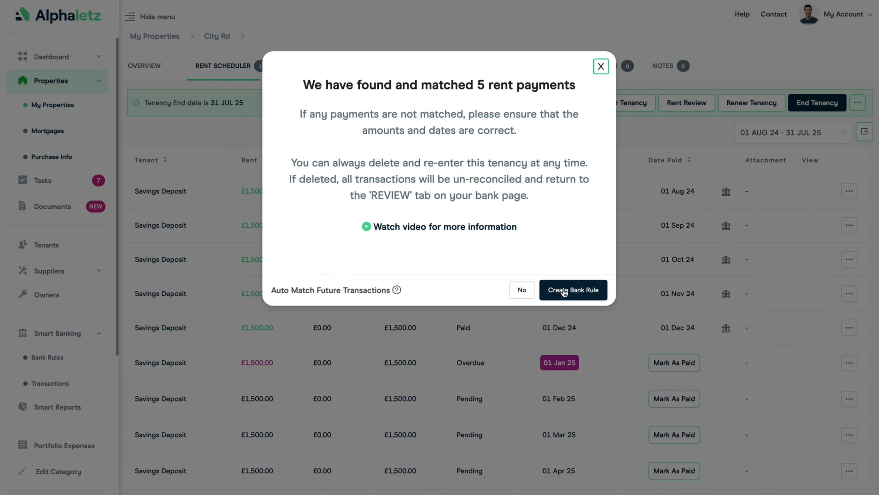
# Step: Create a bank rule from the matched City Rd payments and replace the {tenant_last_name} placeholder with the tenant's surname
pyautogui.click(566, 290)
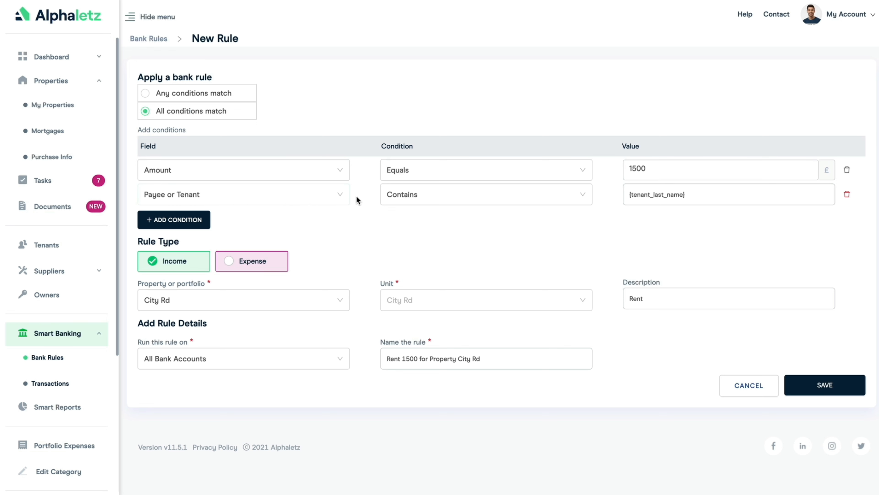
pyautogui.moveTo(696, 194); pyautogui.dragTo(627, 193)
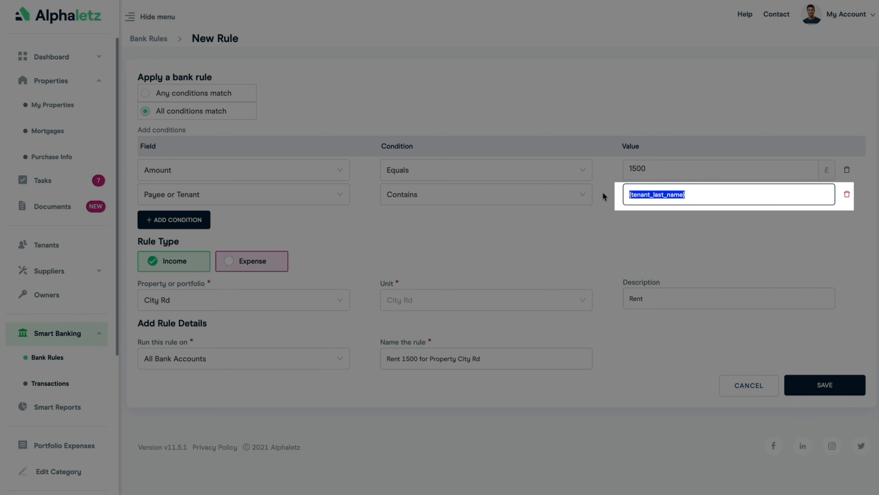
pyautogui.write('Richard')
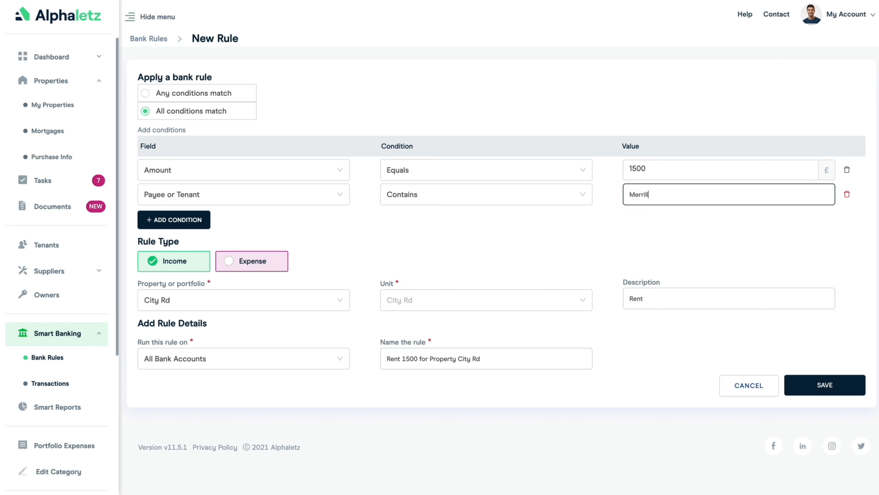
# Step: Save the £1500 City Rd rent rule and accept all matched transactions in the Barclays current account
pyautogui.click(601, 216)
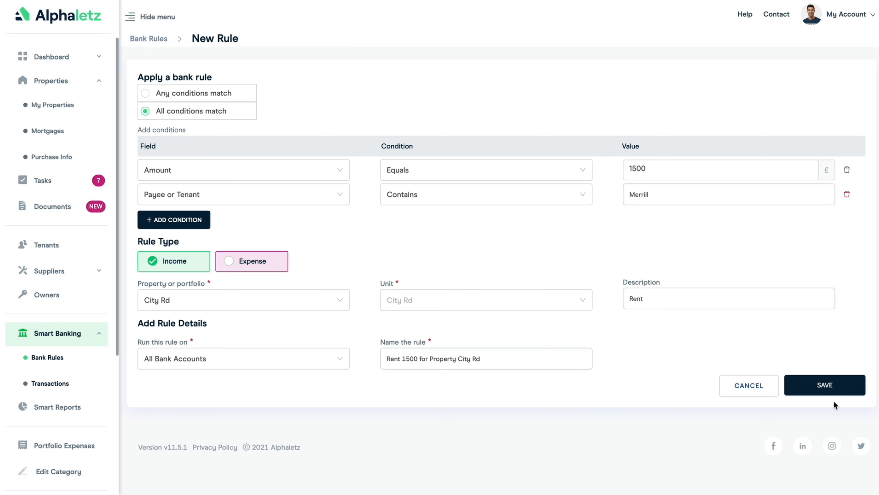
pyautogui.click(819, 389)
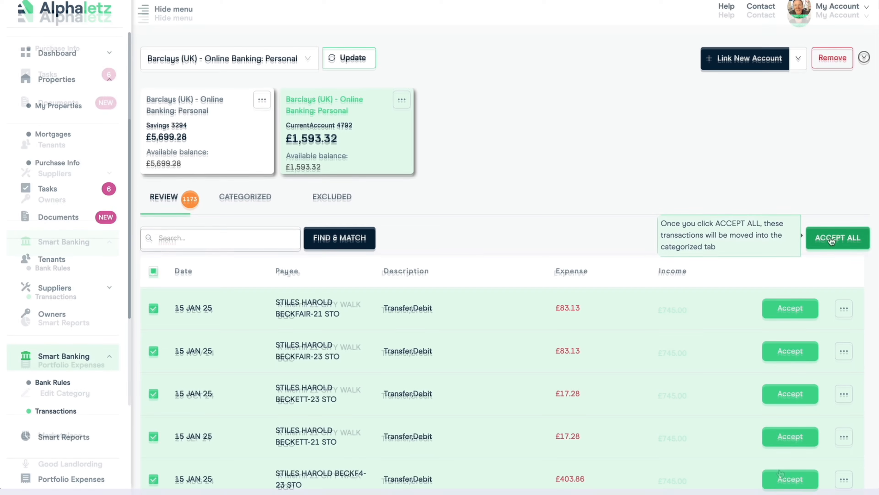
pyautogui.click(836, 237)
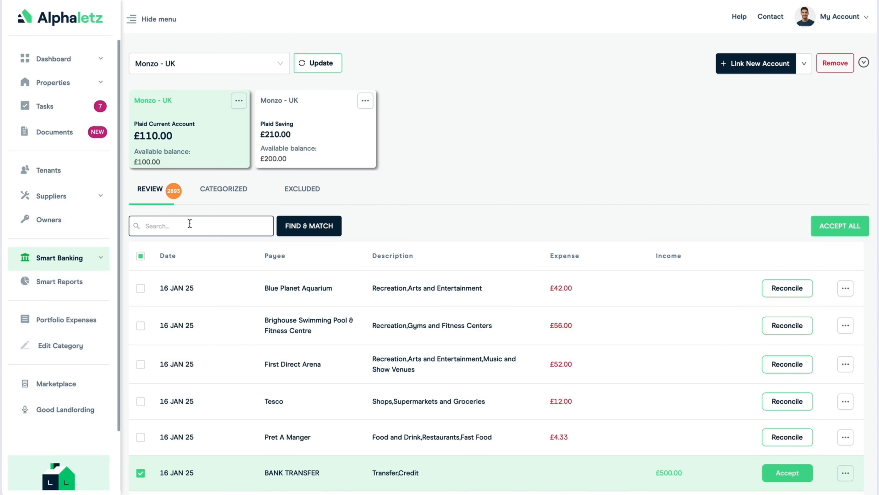
# Step: Search the Monzo current account's transactions under review for mortgage payments
pyautogui.click(187, 224)
pyautogui.write('mortgage')
pyautogui.scroll(-2, 309, 277)
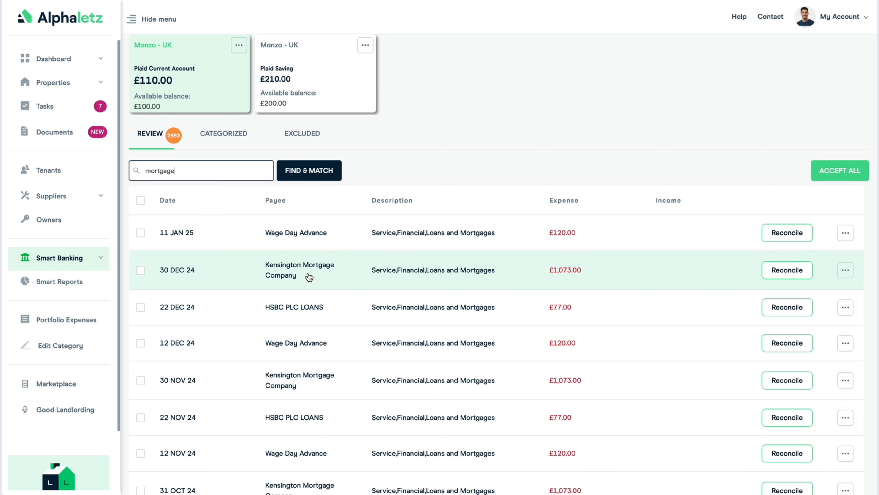
# Step: Start a new bank rule that applies when any condition matches, with Payee or Tenant containing Kensington
pyautogui.click(61, 258)
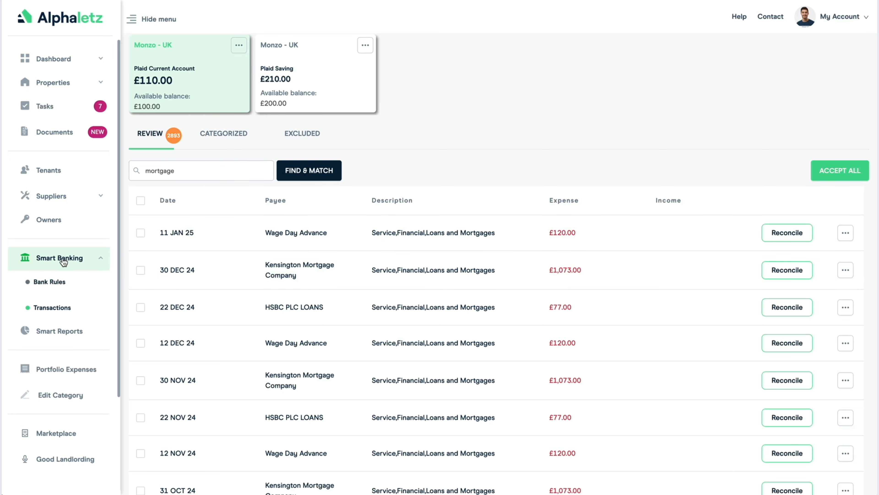
pyautogui.click(57, 283)
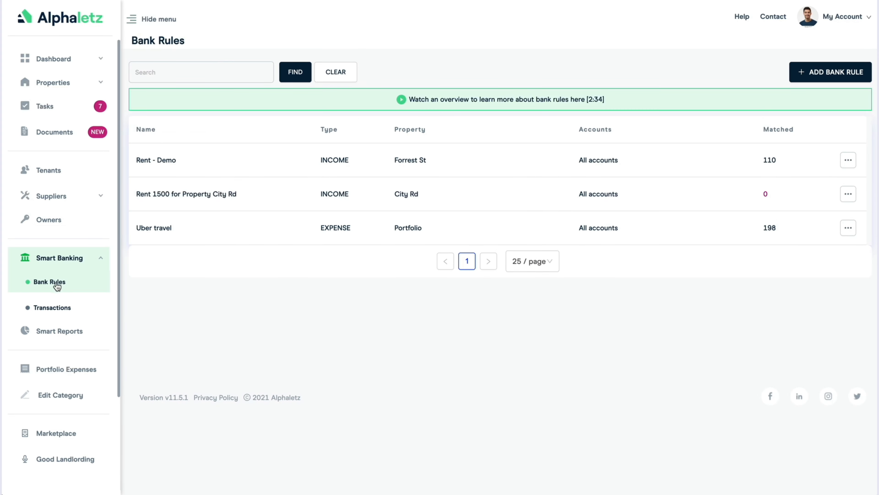
pyautogui.click(821, 75)
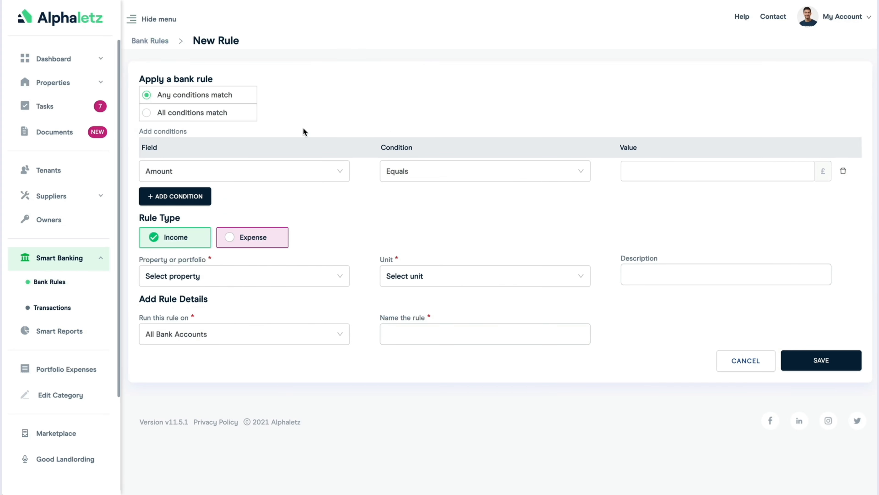
pyautogui.click(148, 96)
pyautogui.click(195, 171)
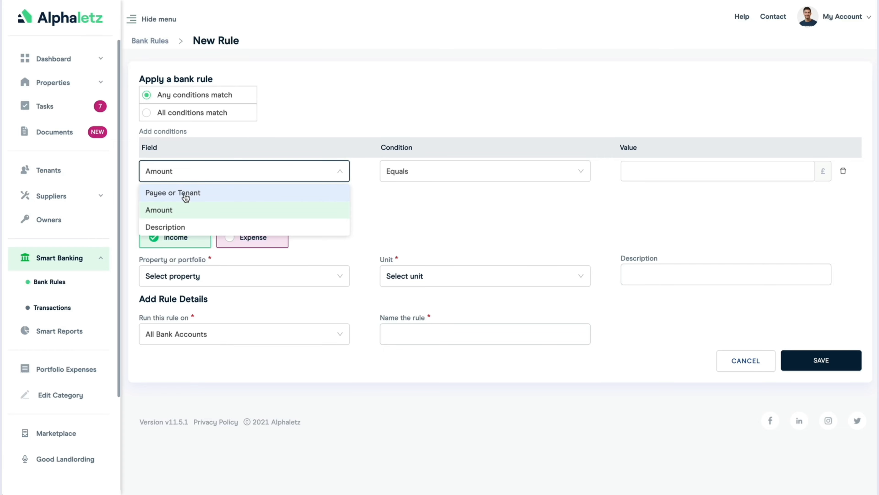
pyautogui.click(185, 193)
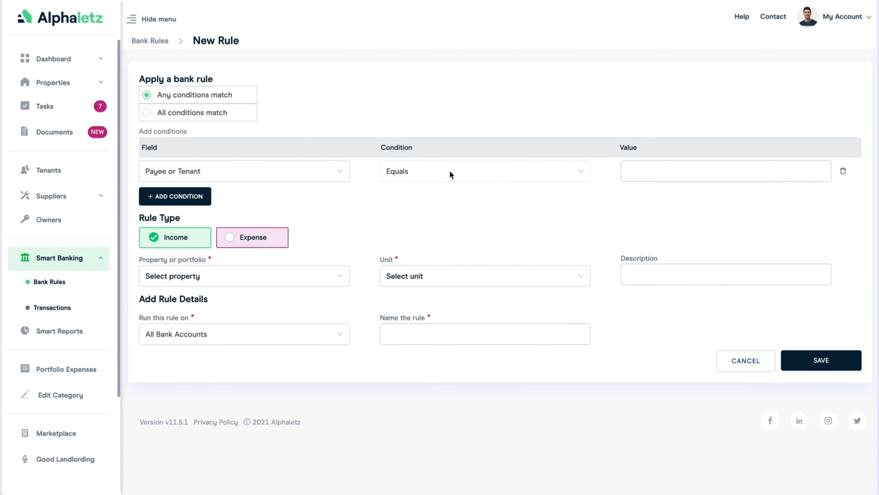
pyautogui.click(450, 175)
pyautogui.click(436, 216)
pyautogui.click(638, 172)
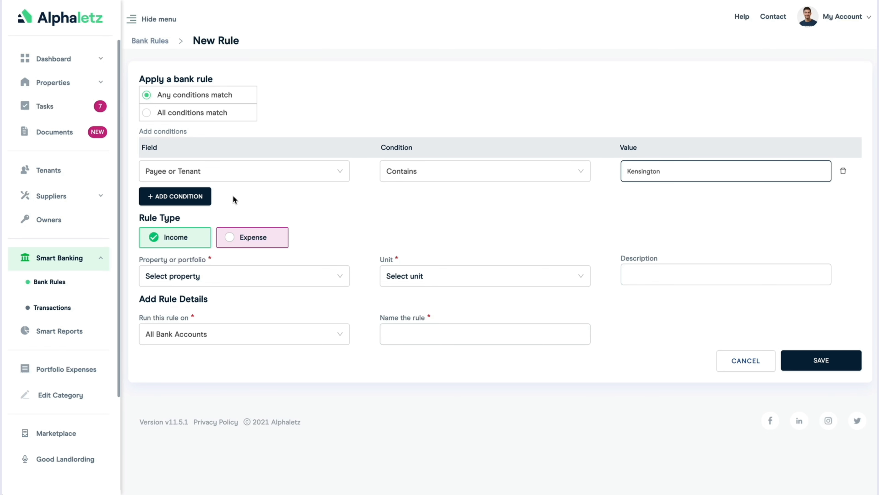
# Step: Make the rule a City Rd expense described as Mortgage payment, in category Loan Interest and Other Finance Costs
pyautogui.click(230, 240)
pyautogui.click(638, 275)
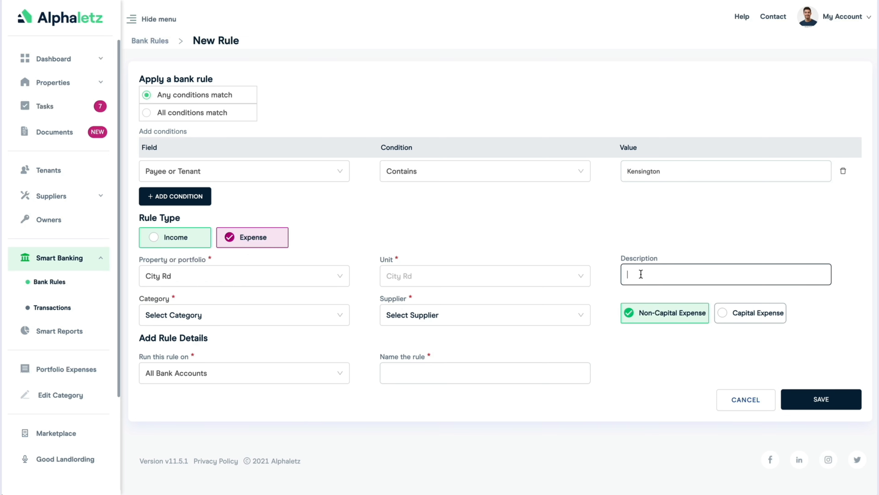
pyautogui.write('Mortgage payment')
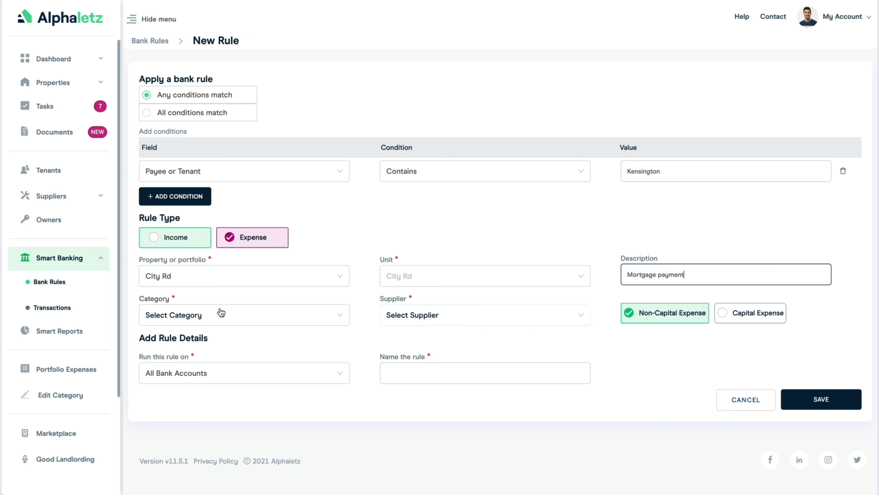
pyautogui.click(223, 315)
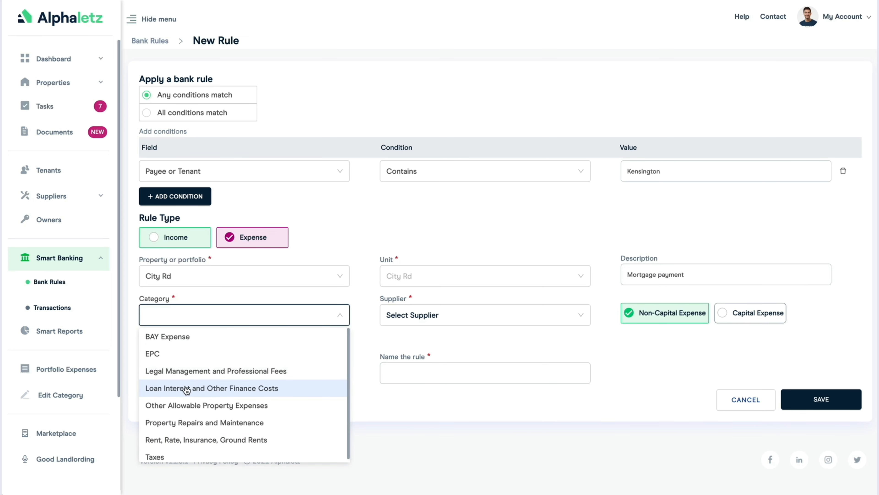
pyautogui.click(187, 388)
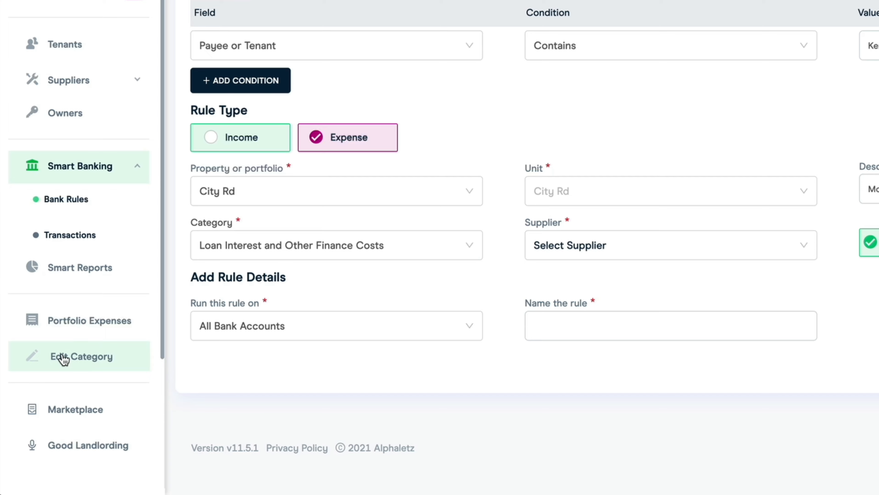
# Step: Look for a Kensington mortgage supplier for the rule, and discard the unsaved rule
pyautogui.click(627, 245)
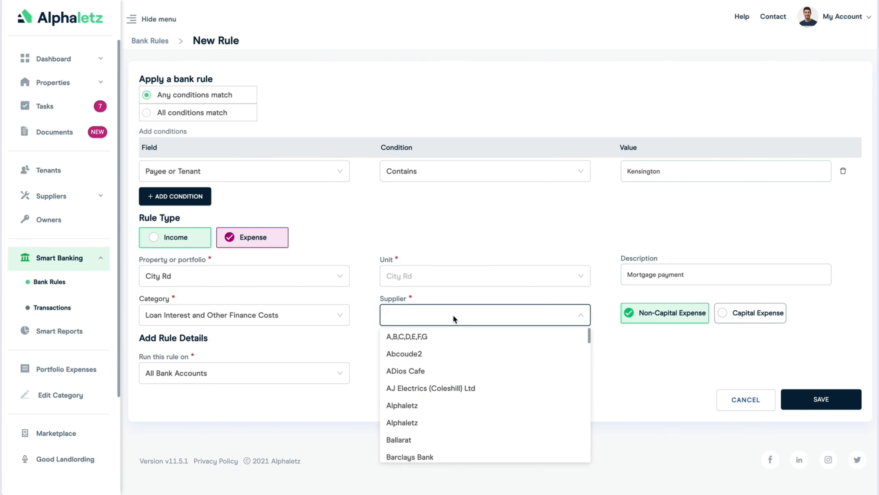
pyautogui.write('ken')
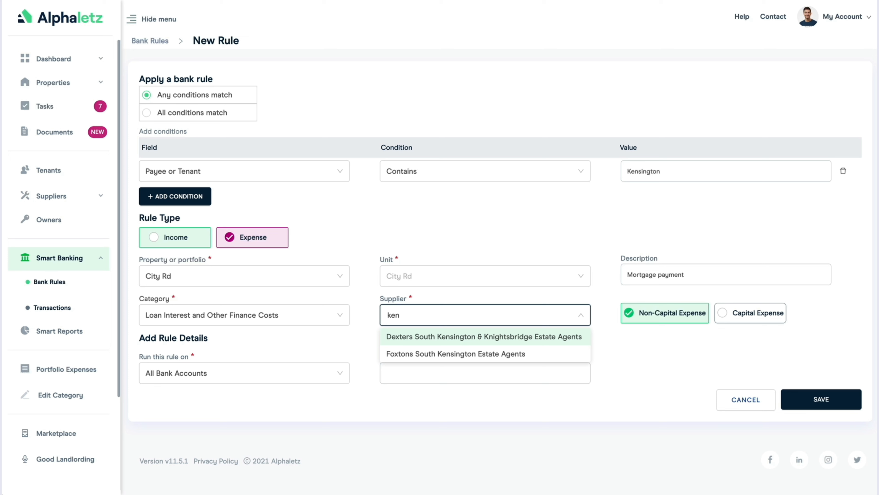
pyautogui.press('BackSpace')
pyautogui.press('BackSpace')
pyautogui.press('BackSpace')
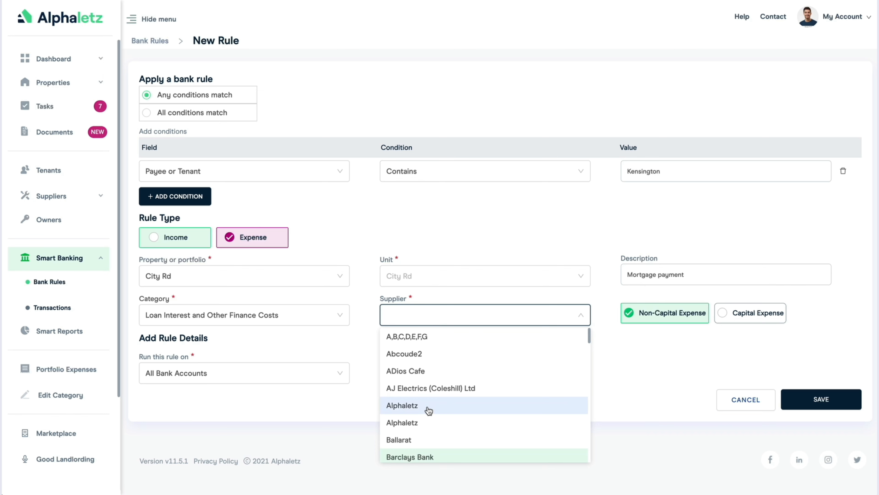
pyautogui.scroll(-8, 429, 409)
pyautogui.scroll(8, 429, 409)
pyautogui.click(640, 360)
pyautogui.click(746, 402)
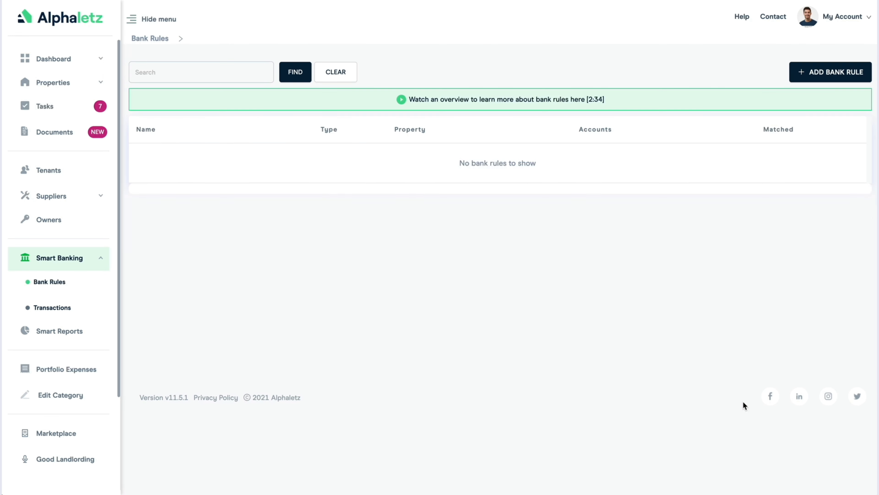
# Step: Add a supplier company from the suggested Maidenhead listing for Kensington Mortgages, with company type Mortgage, and save it
pyautogui.click(49, 199)
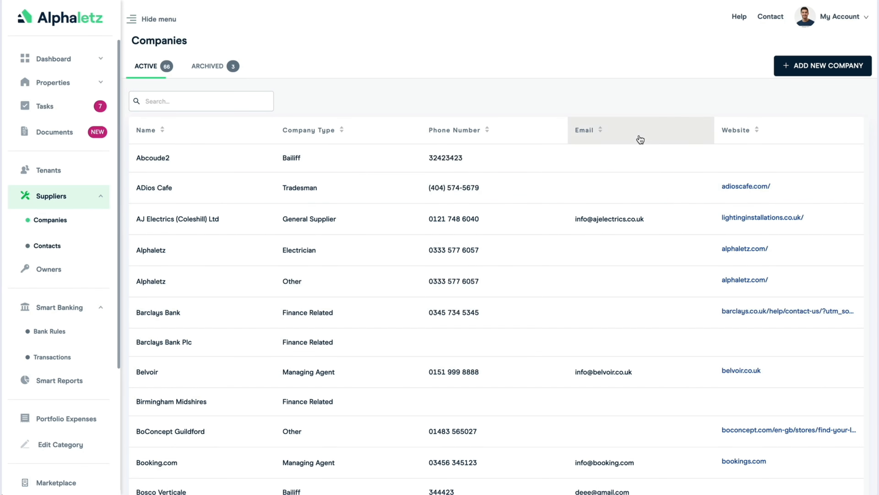
pyautogui.click(838, 70)
pyautogui.write('Kensington ')
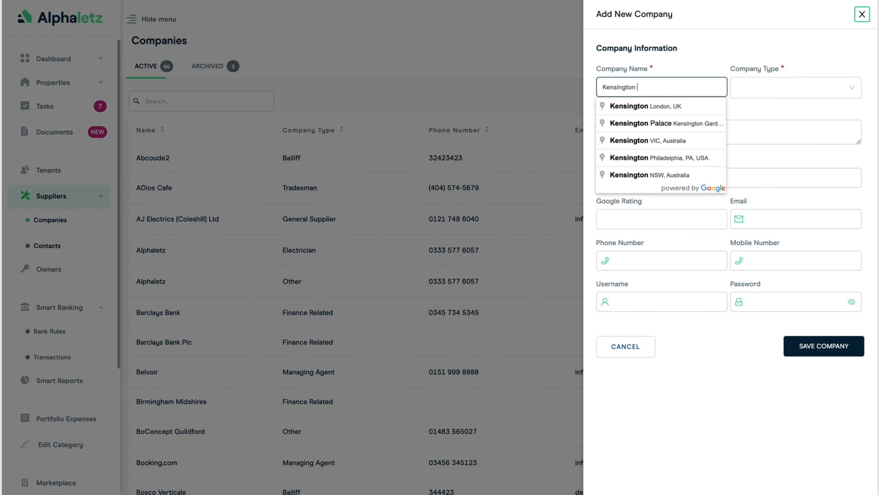
pyautogui.write('Mortgage')
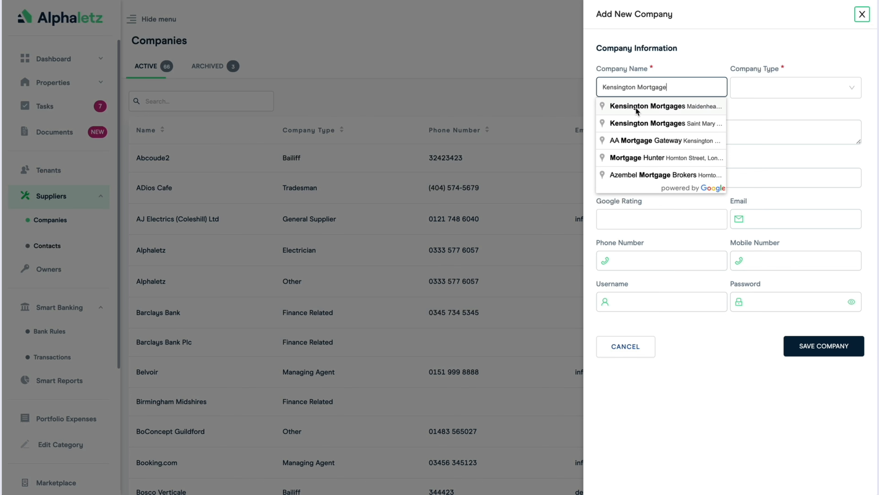
pyautogui.click(637, 108)
pyautogui.click(767, 89)
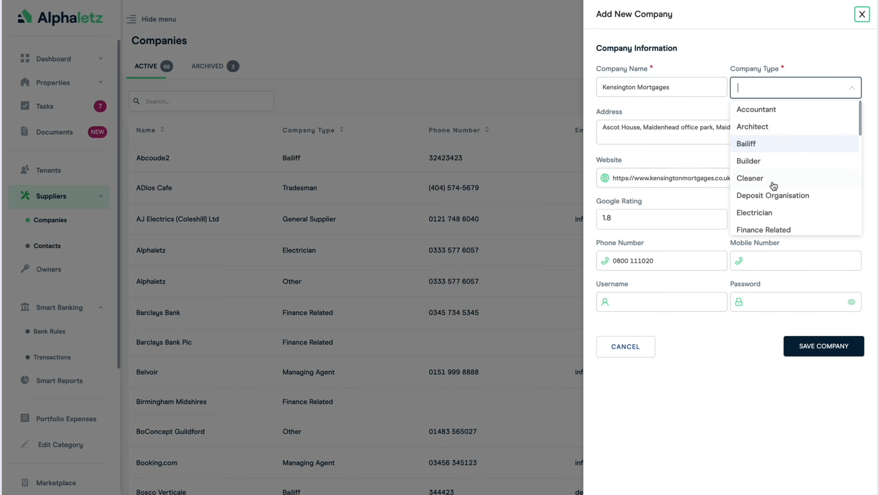
pyautogui.scroll(-5, 772, 187)
pyautogui.click(763, 191)
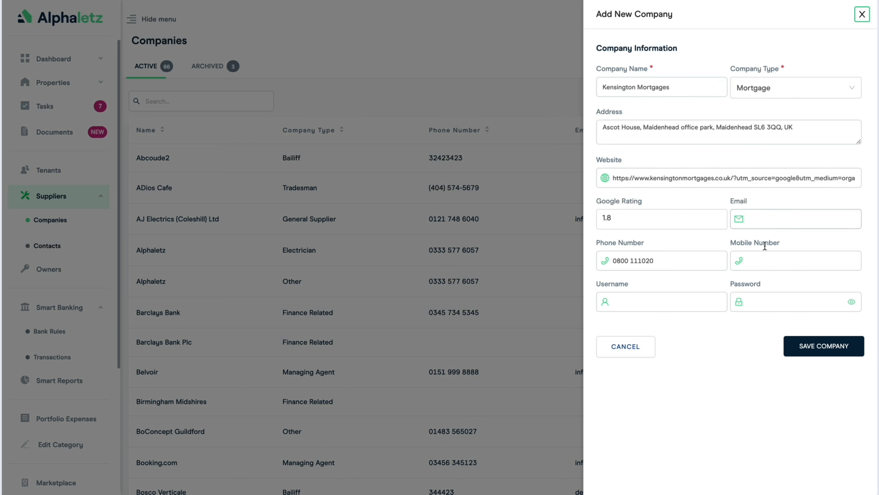
pyautogui.click(813, 346)
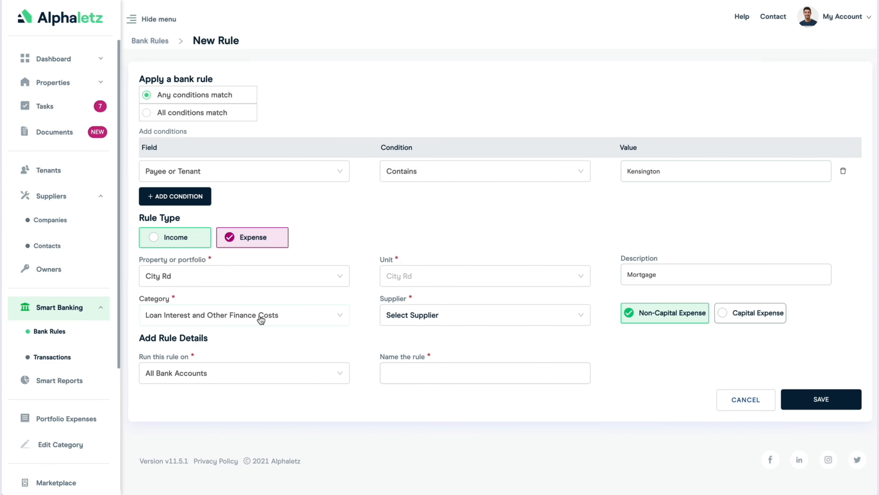
# Step: Set the mortgage rule's supplier to Kensington Mortgages and run it on all bank accounts
pyautogui.click(432, 317)
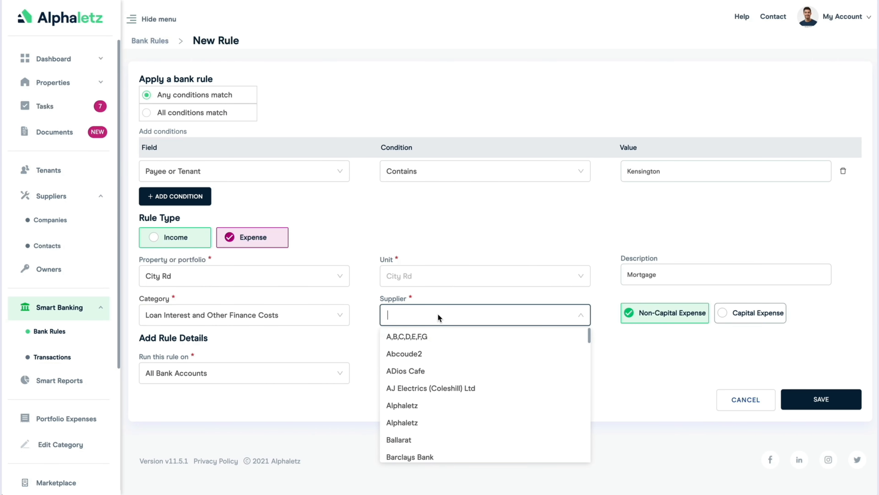
pyautogui.write('kens')
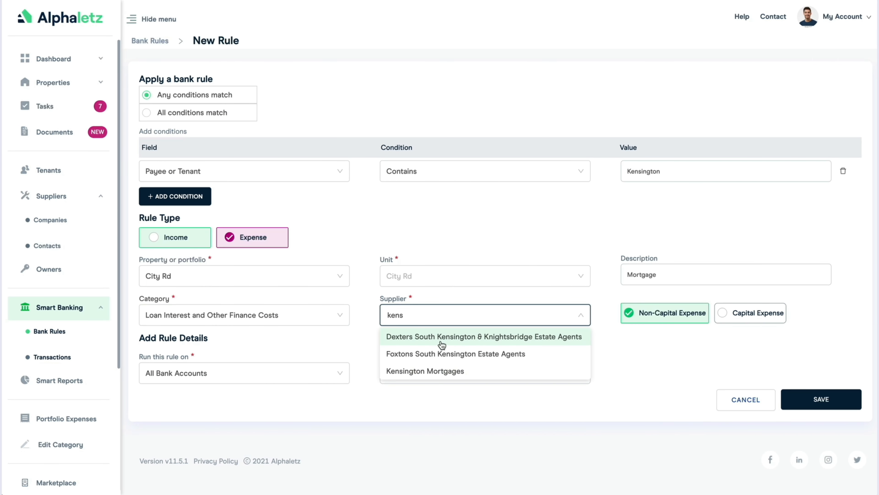
pyautogui.click(434, 370)
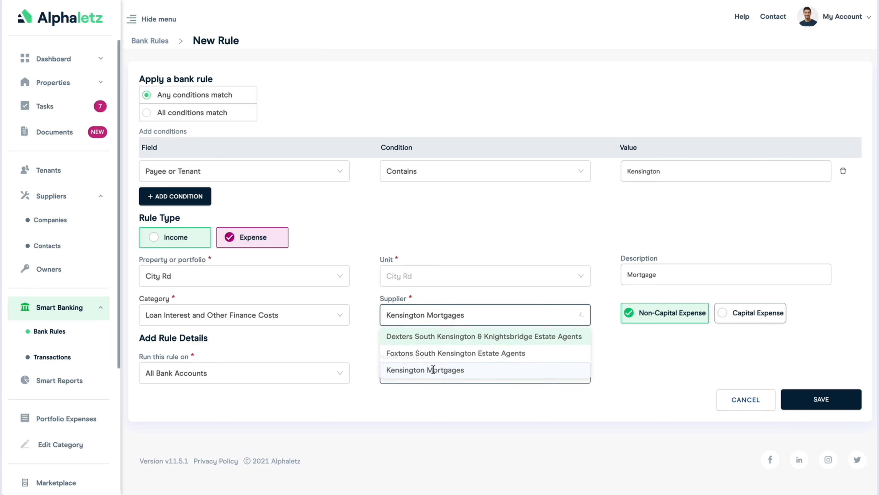
pyautogui.click(241, 379)
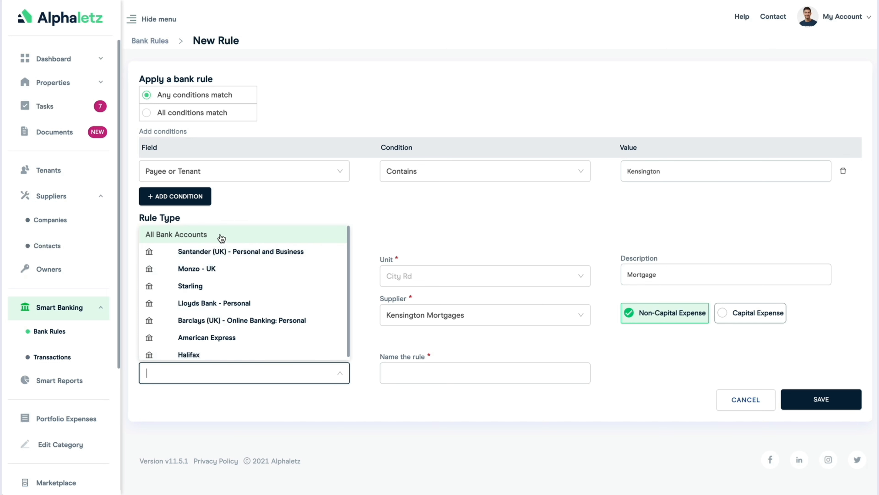
pyautogui.click(160, 238)
# Step: Name the rule Mortgage payment for City RD with Kensington and save it
pyautogui.click(422, 371)
pyautogui.write('Mortgage payment for ')
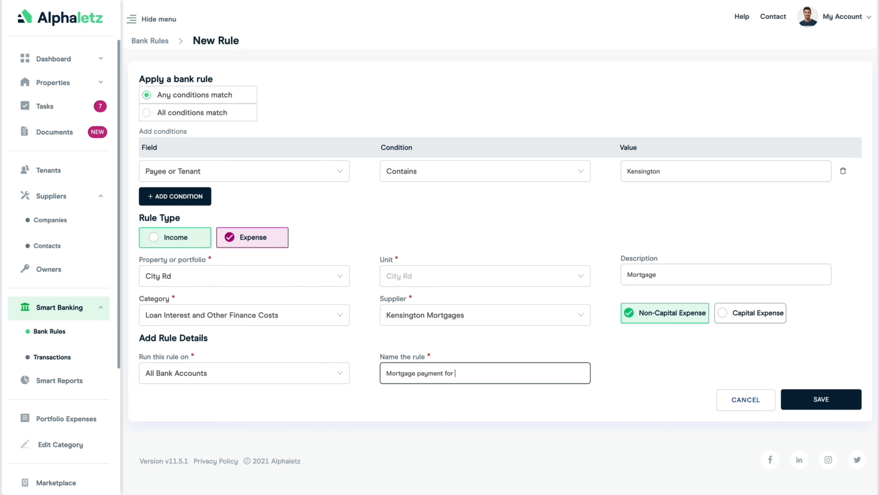
pyautogui.write('City RD with Kensington')
pyautogui.click(814, 399)
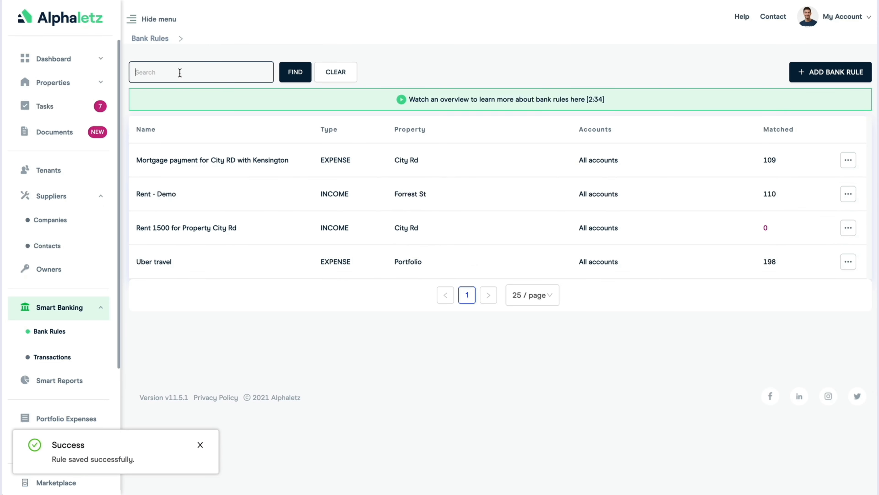
# Step: Search the bank rules for kens and mortg to check the mortgage rule's matches, and clear the search
pyautogui.write('kens')
pyautogui.click(295, 72)
pyautogui.doubleClick(169, 70)
pyautogui.write('mortg')
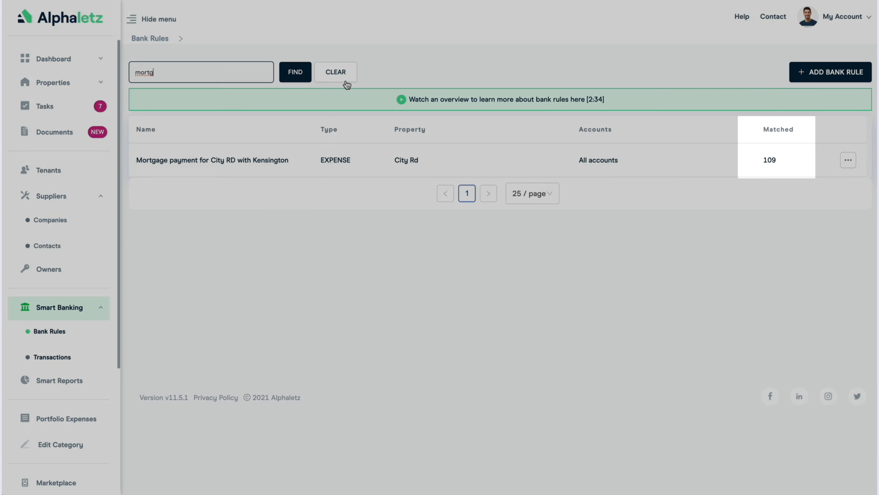
pyautogui.click(344, 80)
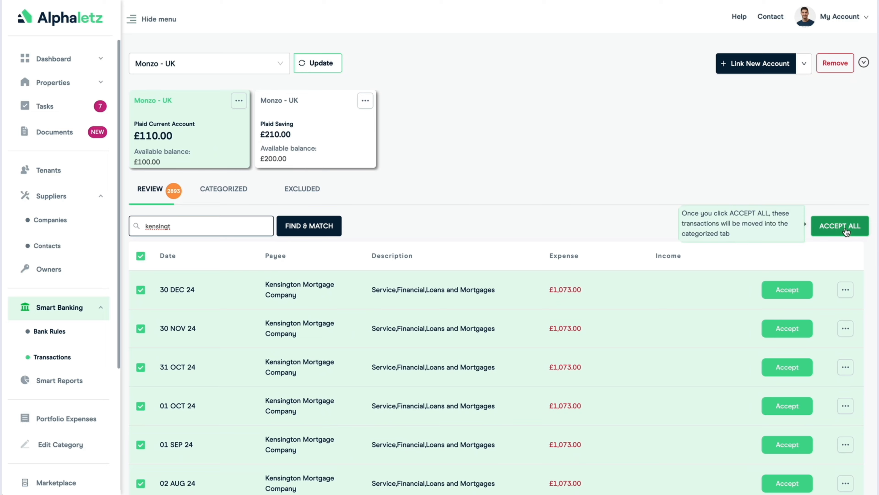
# Step: Accept all matched Kensington mortgage transactions in the Monzo account and check the City Rd property's expenses
pyautogui.click(845, 228)
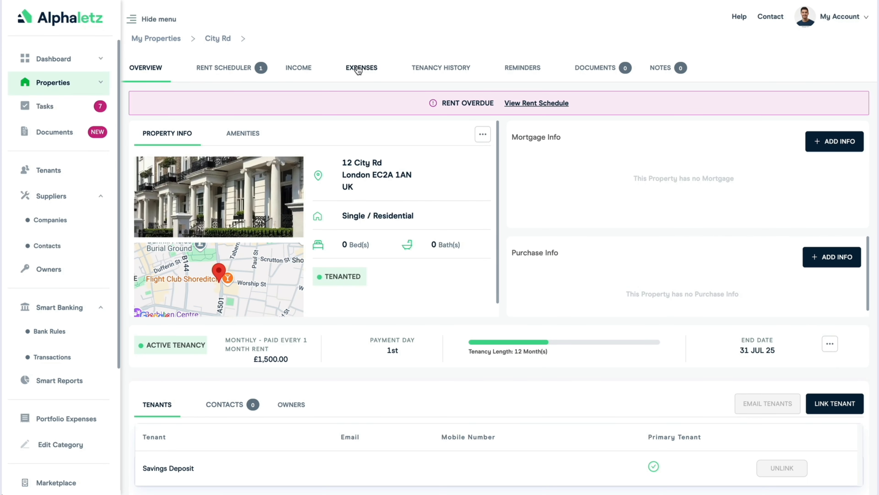
pyautogui.click(359, 68)
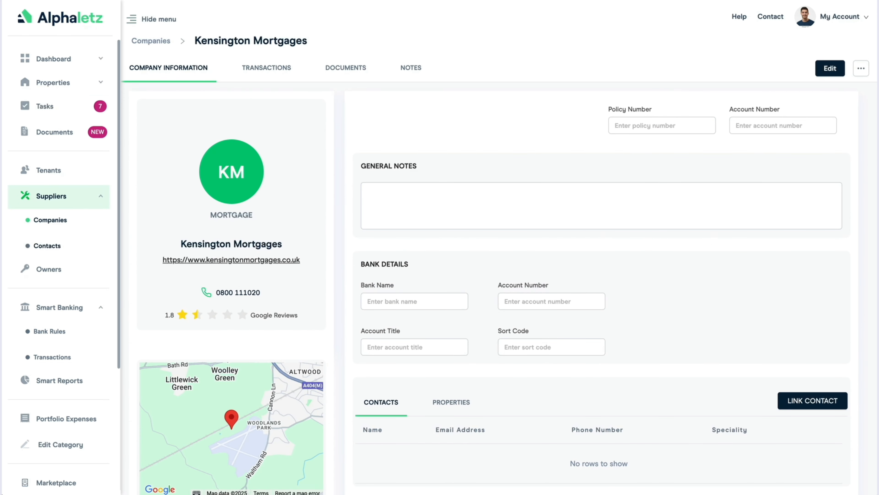
# Step: Review the Kensington Mortgages supplier's transactions and return to its company information
pyautogui.click(267, 71)
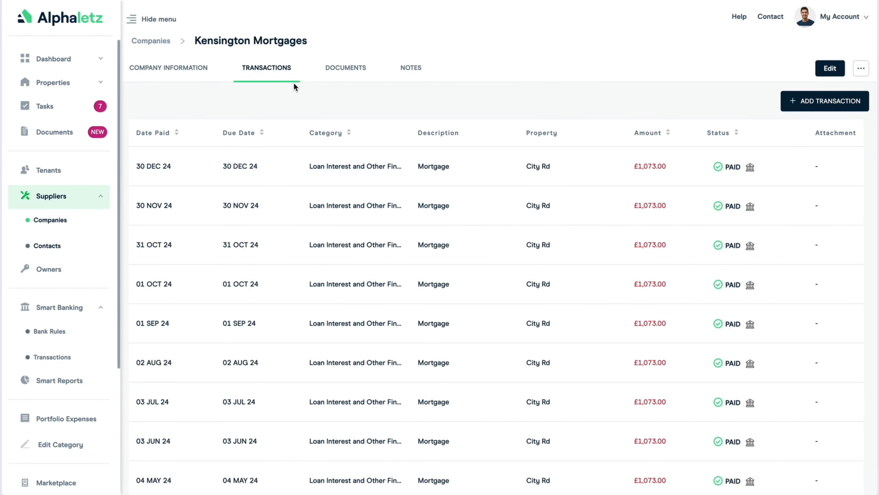
pyautogui.click(171, 69)
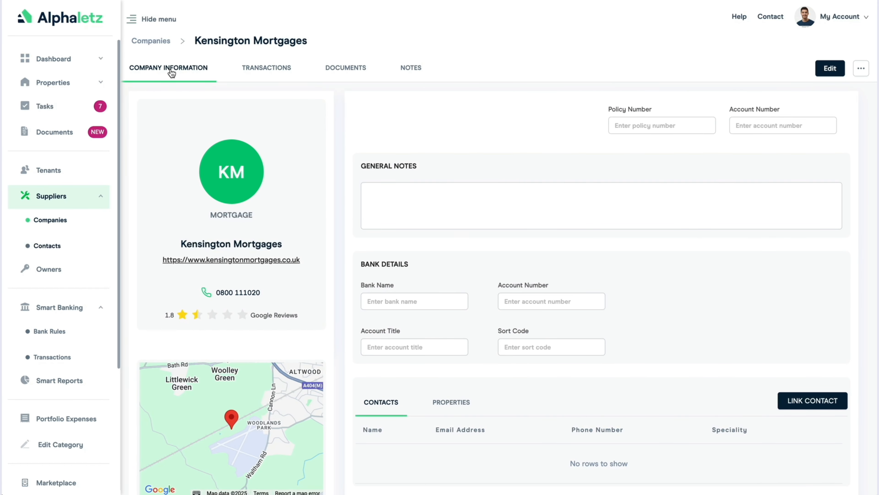